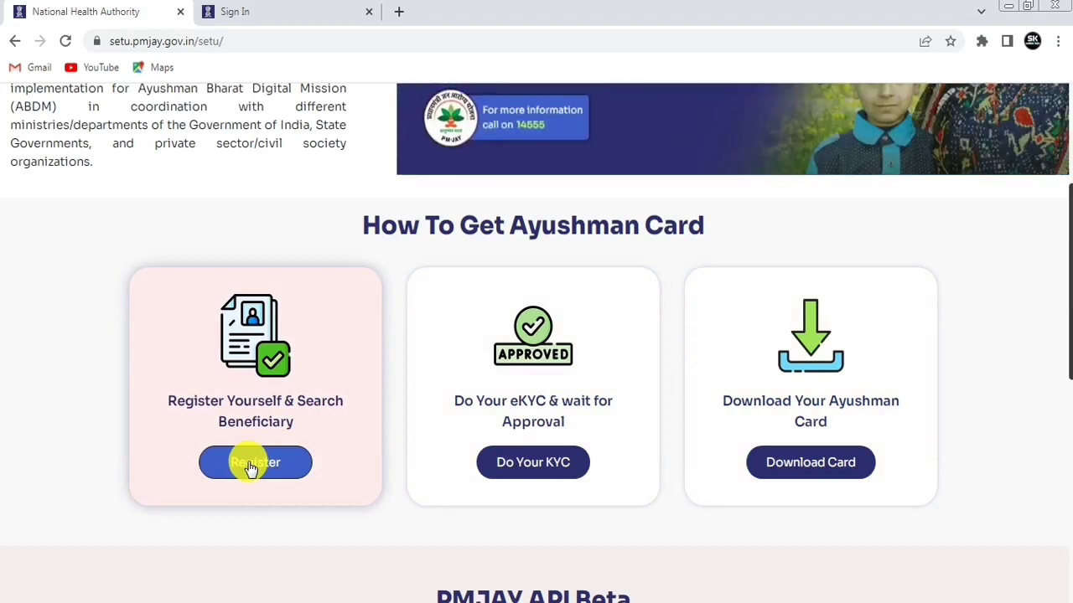
Step: Try to request a sign-in OTP for the mobile number on the already open Sign In page
click(299, 12)
click(920, 358)
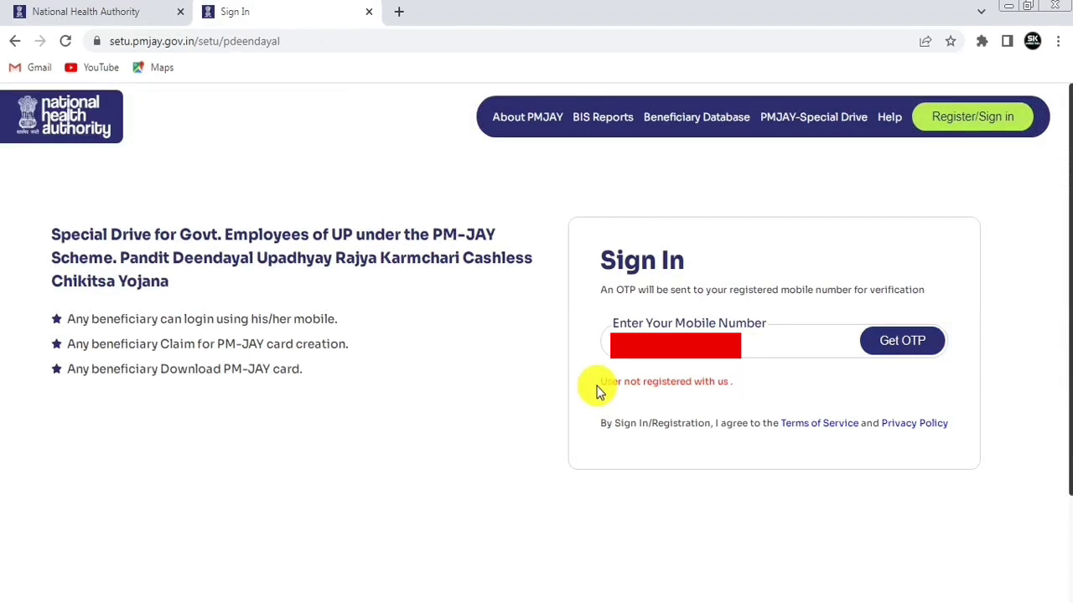
click(38, 13)
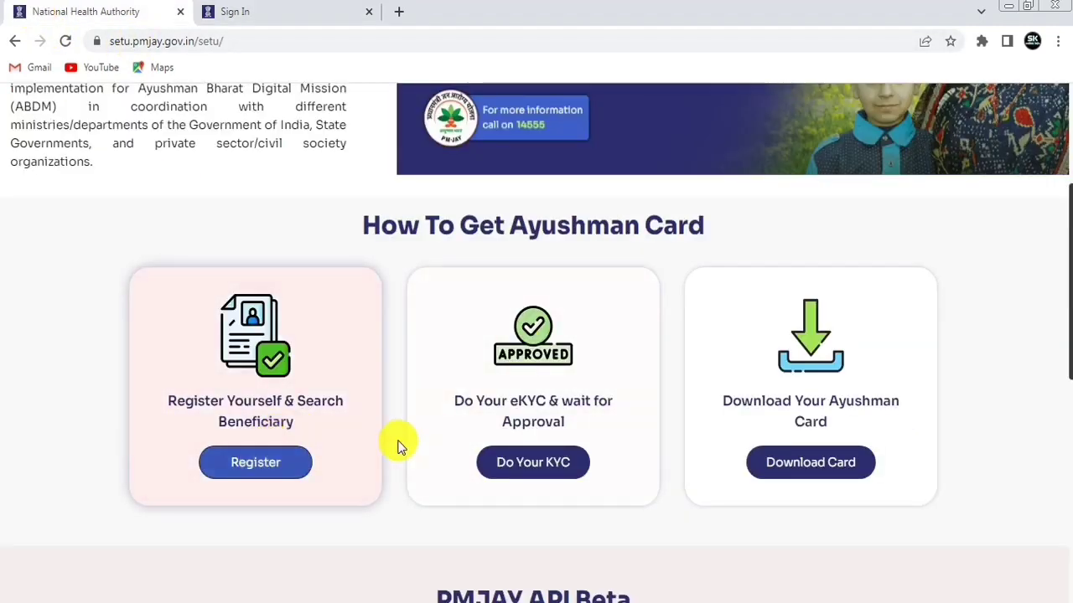
Step: Open the Register/Sign in page from the National Health Authority home page
scroll(6, 444, down, 7)
scroll(185, 339, up, 6)
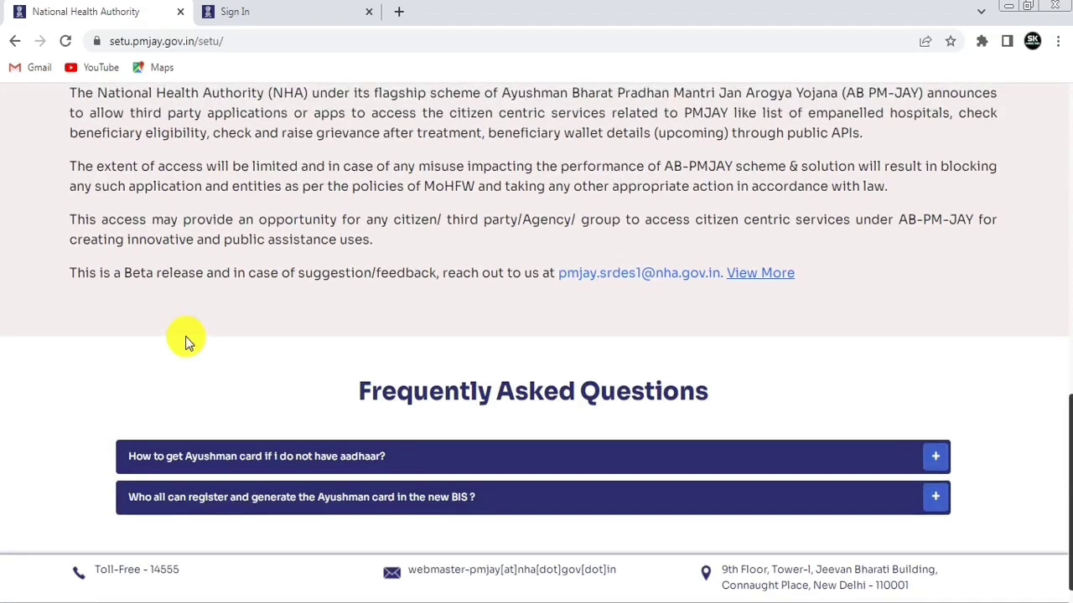
scroll(185, 336, up, 3)
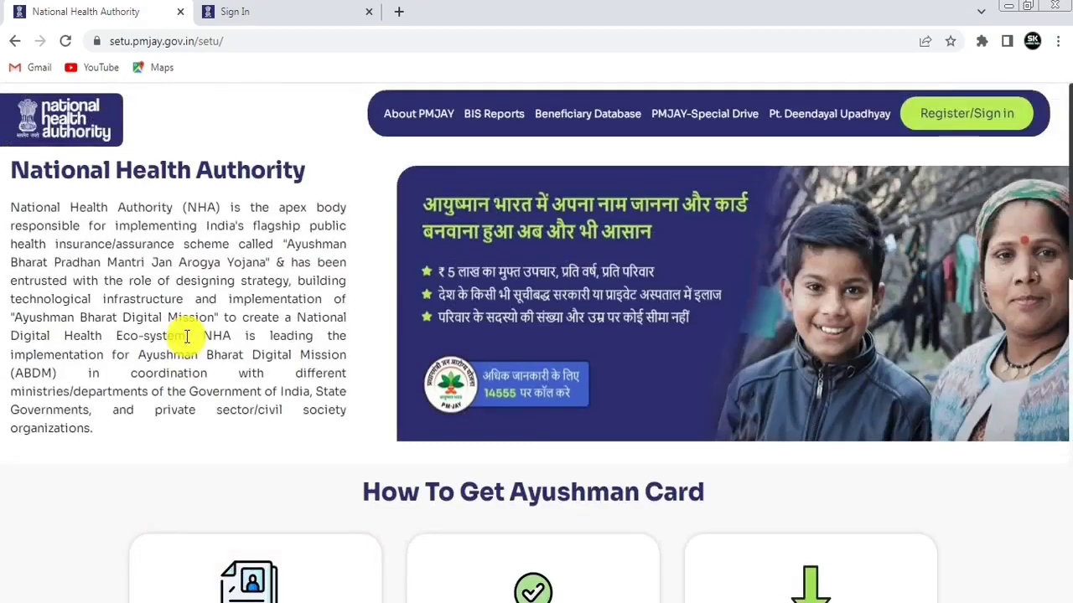
click(988, 119)
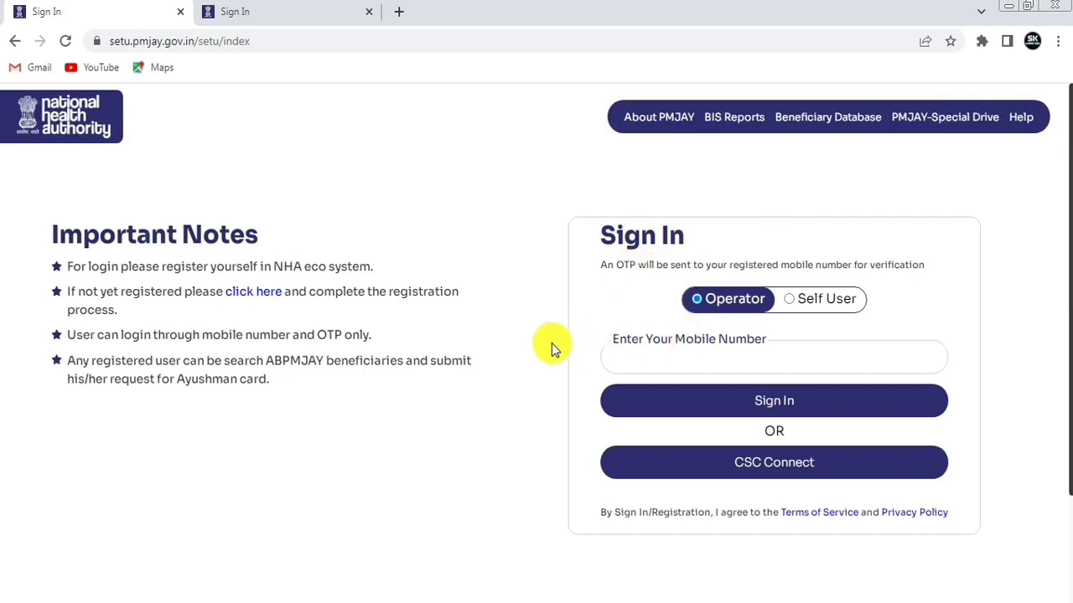
Step: Open the new-user registration form linked in the Important Notes of the sign-in page
scroll(225, 320, down, 2)
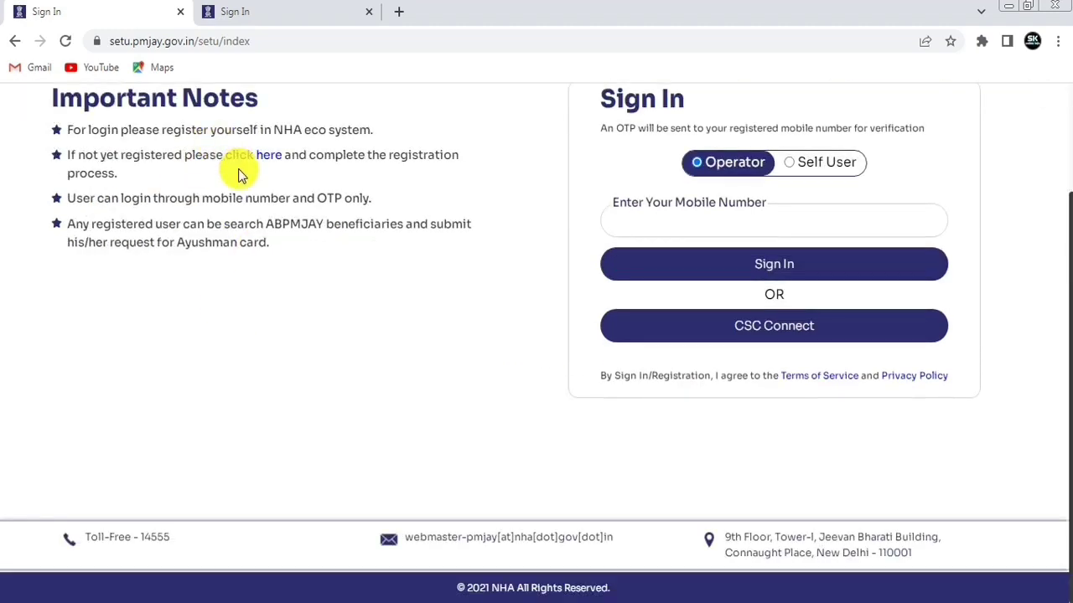
scroll(240, 165, up, 1)
scroll(243, 158, down, 1)
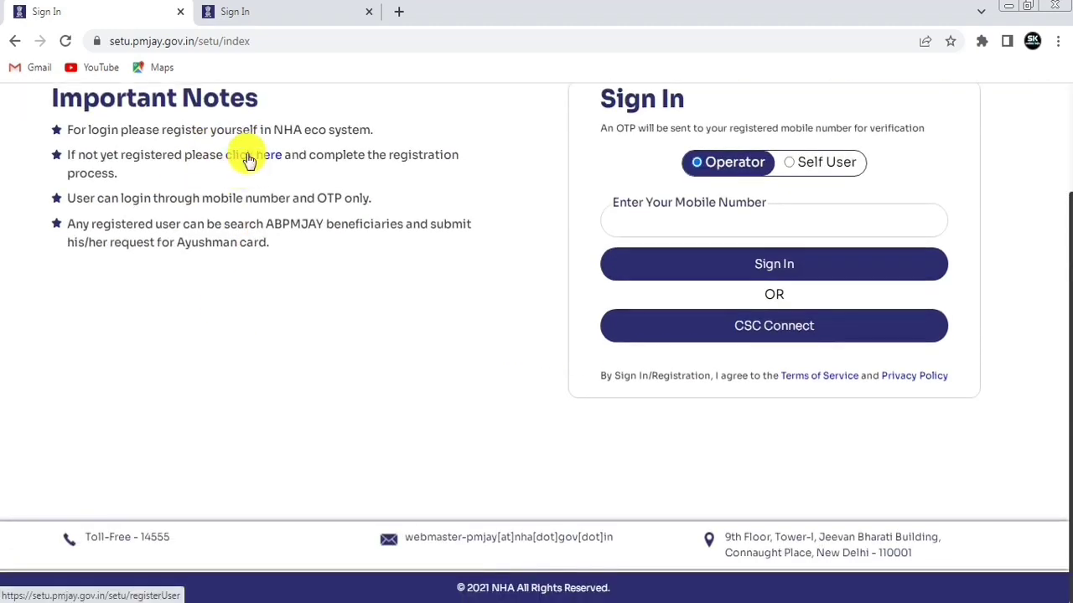
click(248, 161)
Step: Set the registration form's state to MADHYA PRADESH and the district to DEWAS
click(194, 276)
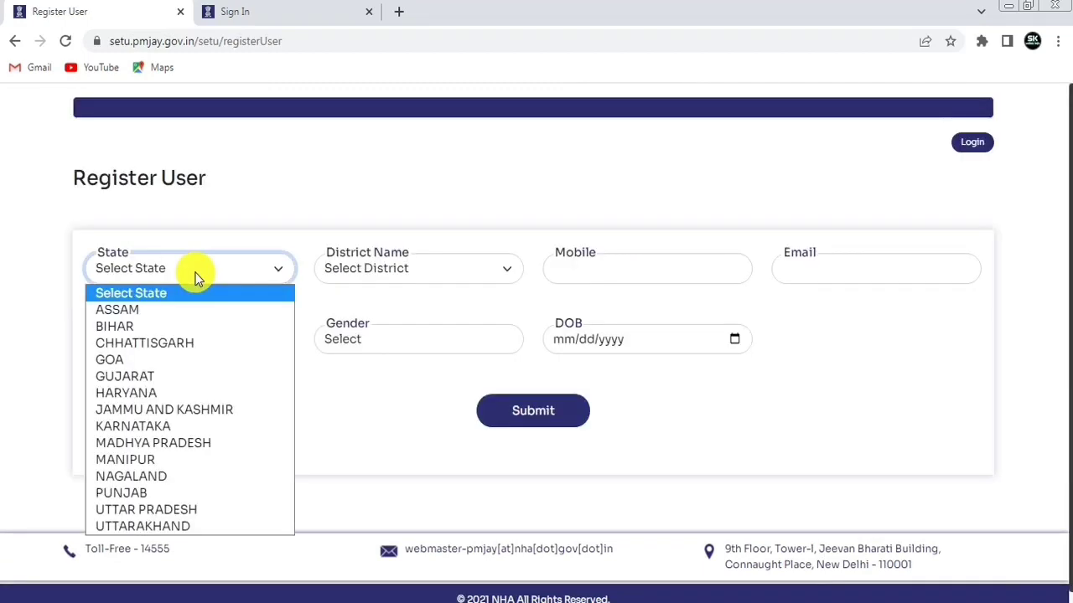
key(m)
key(Return)
click(366, 267)
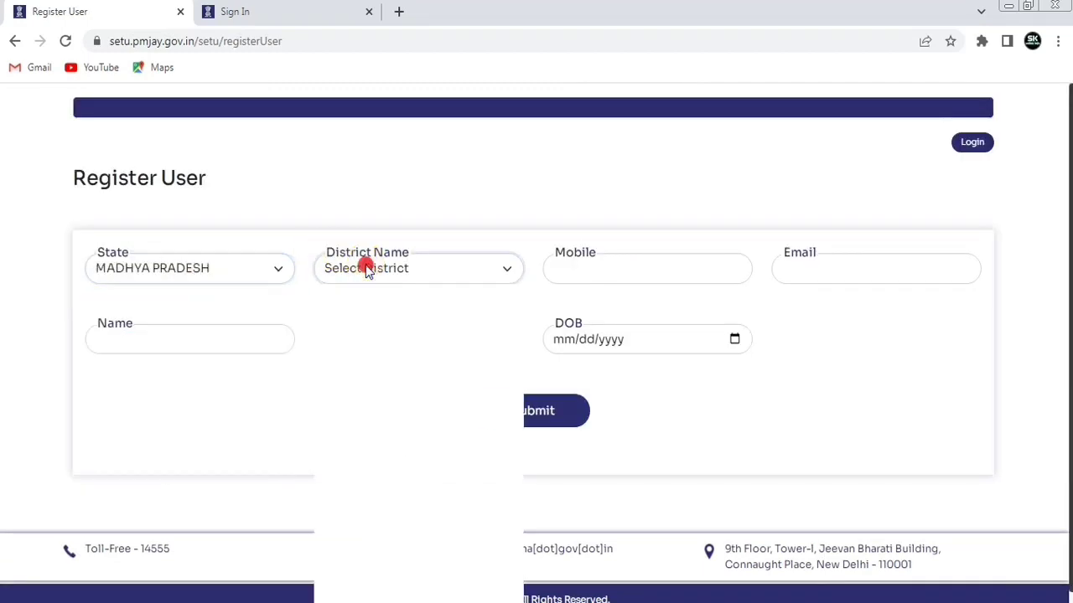
key(d)
key(e)
key(Return)
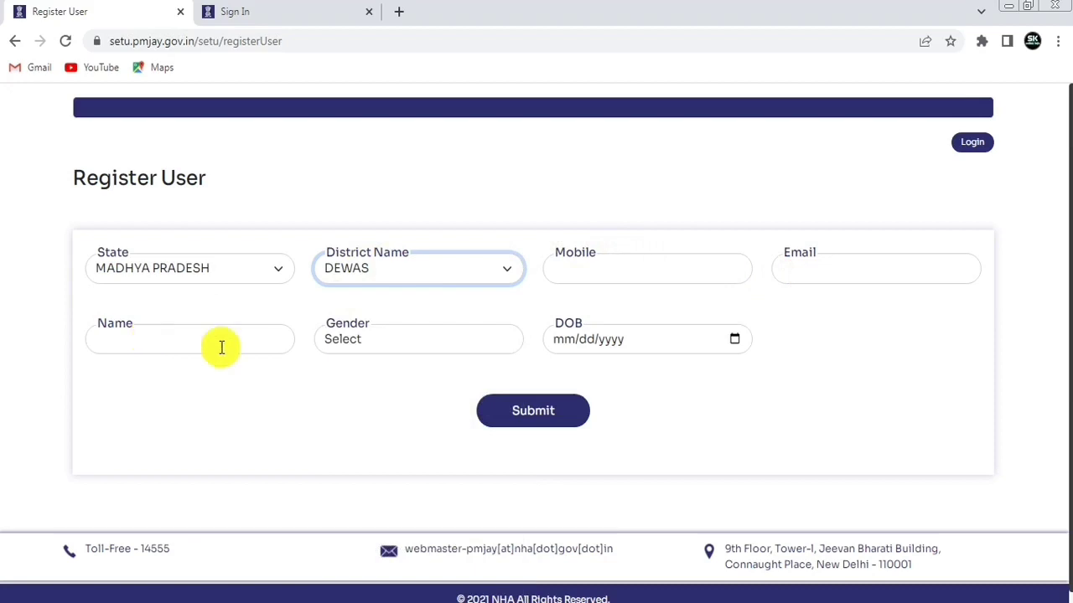
Step: Set the gender to Male in the registration form
click(467, 339)
key(Down)
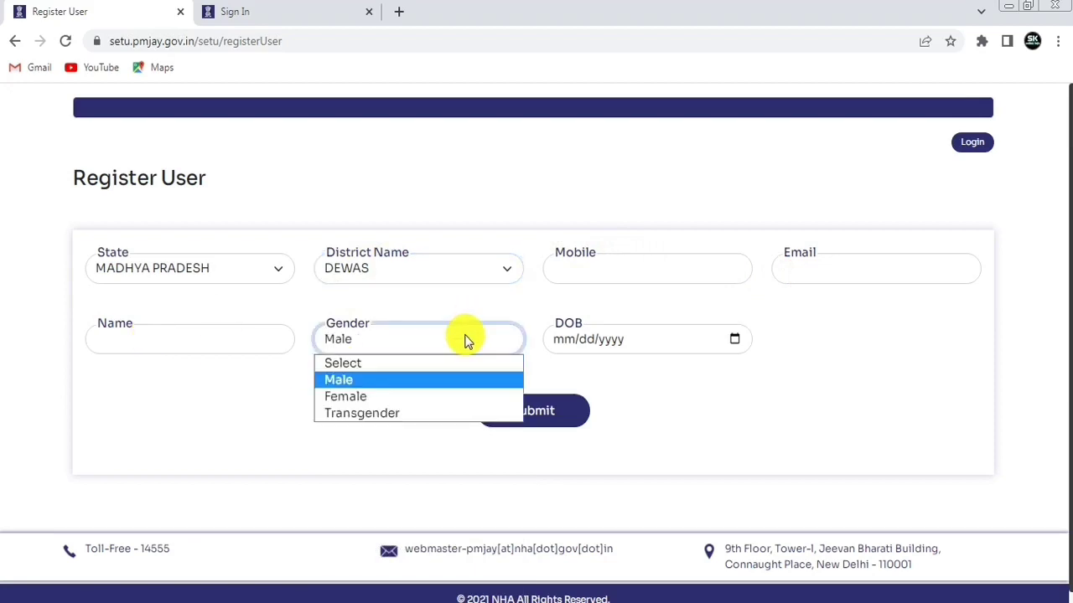
key(Return)
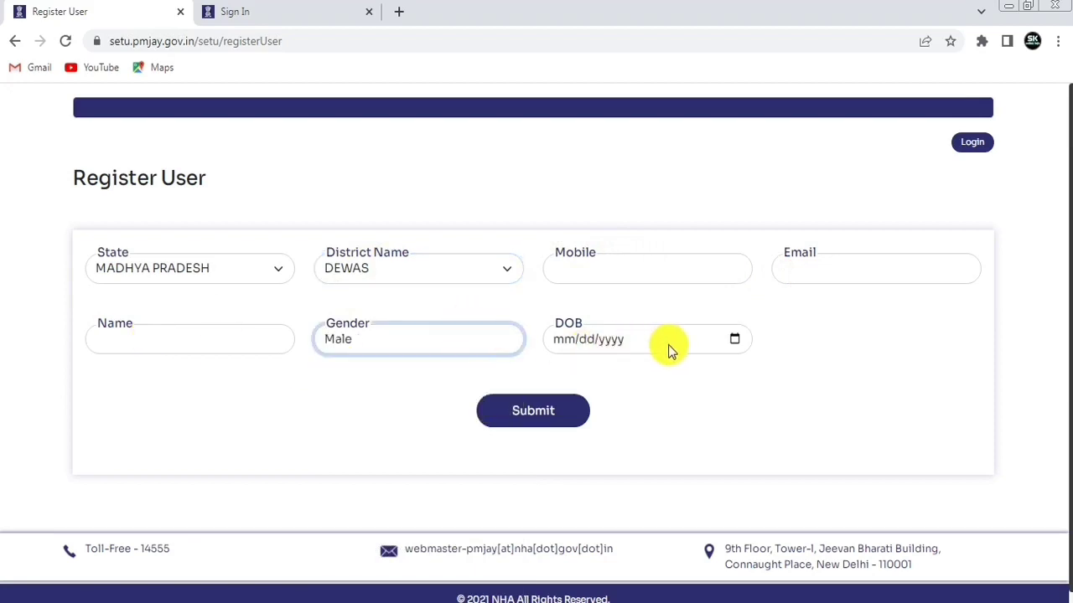
Step: Check the date-of-birth calendar and submit the user registration form
click(734, 342)
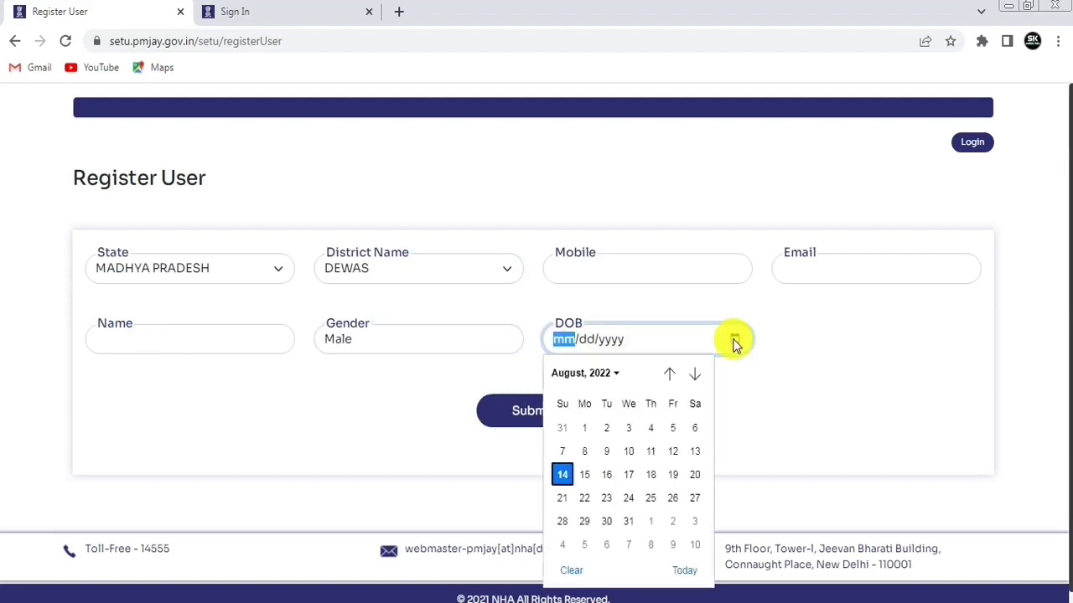
click(734, 342)
click(734, 342)
click(846, 396)
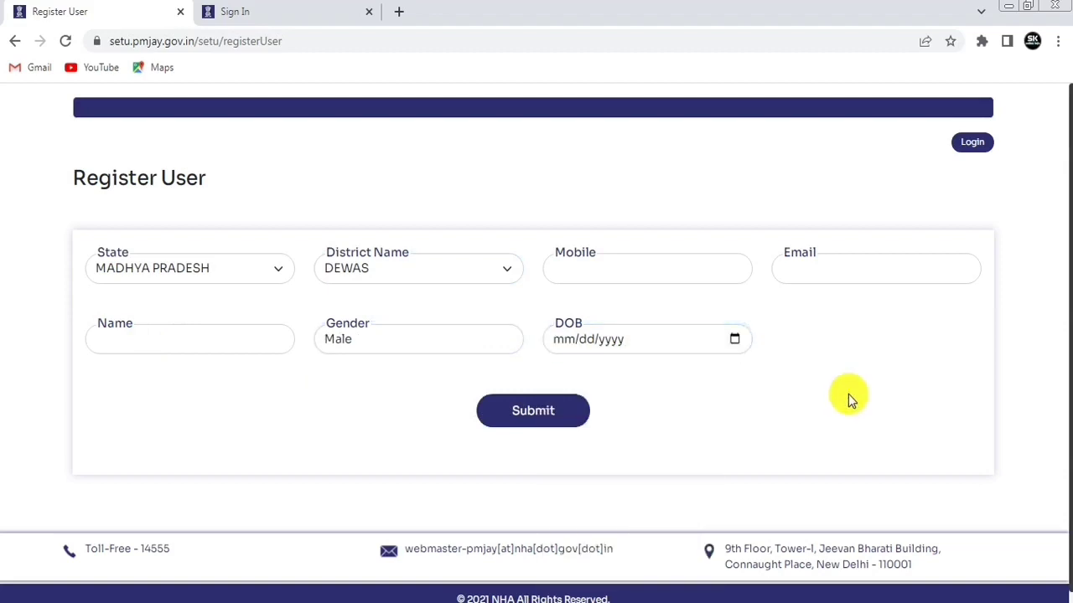
click(536, 417)
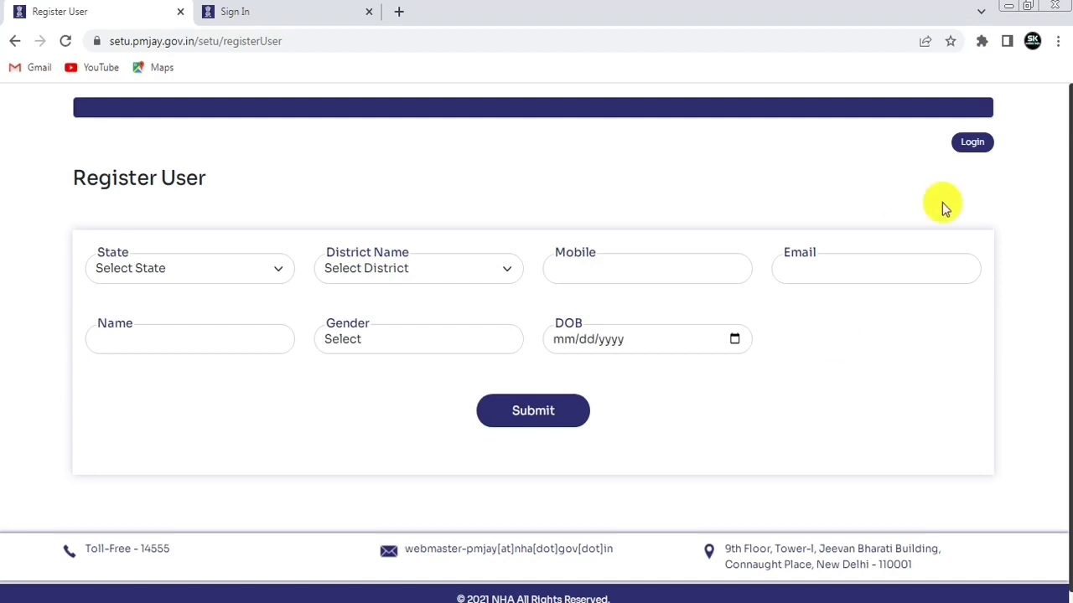
Step: Sign in as Self User with the registered mobile number and the OTP sent to it
click(972, 143)
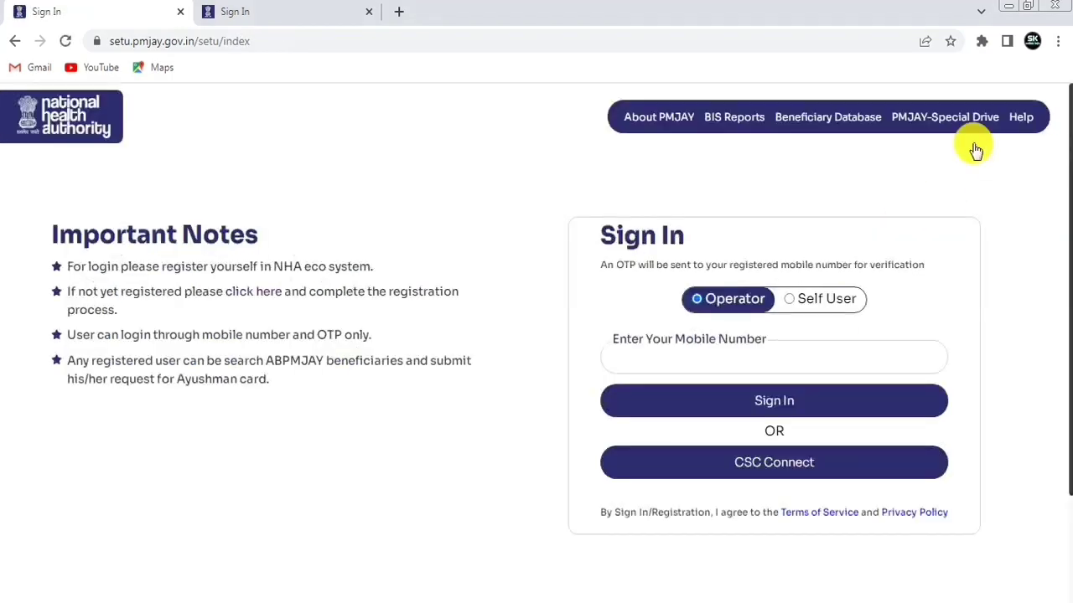
click(788, 299)
click(656, 361)
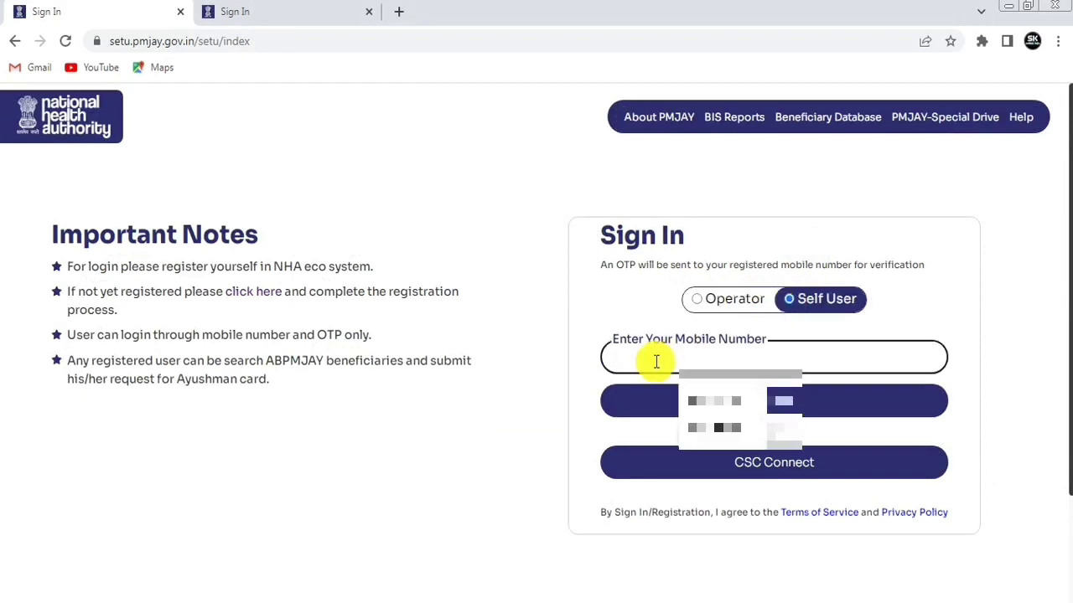
click(693, 401)
click(695, 404)
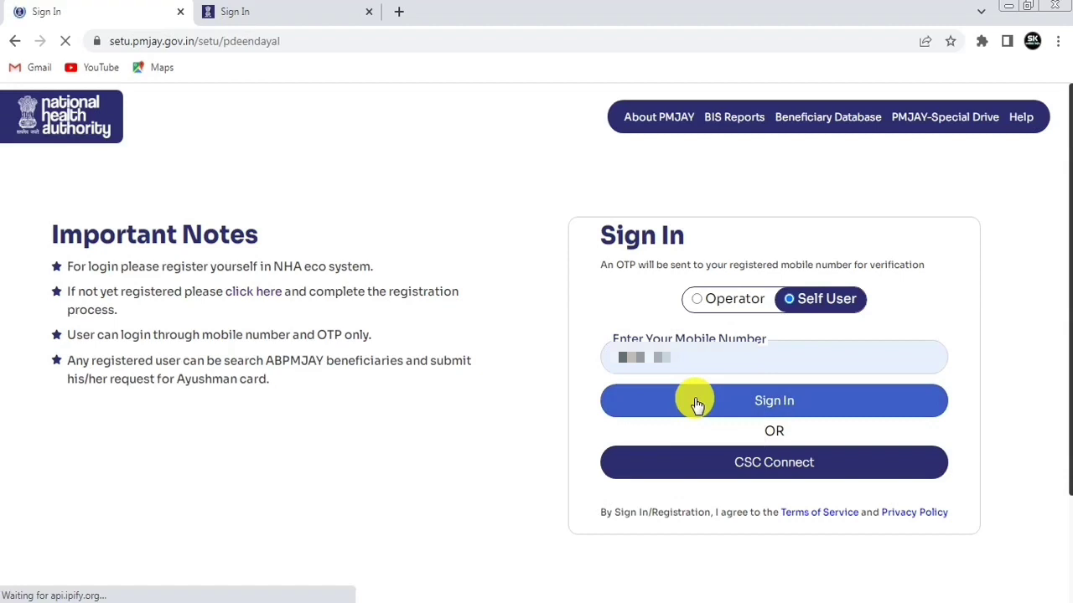
click(656, 376)
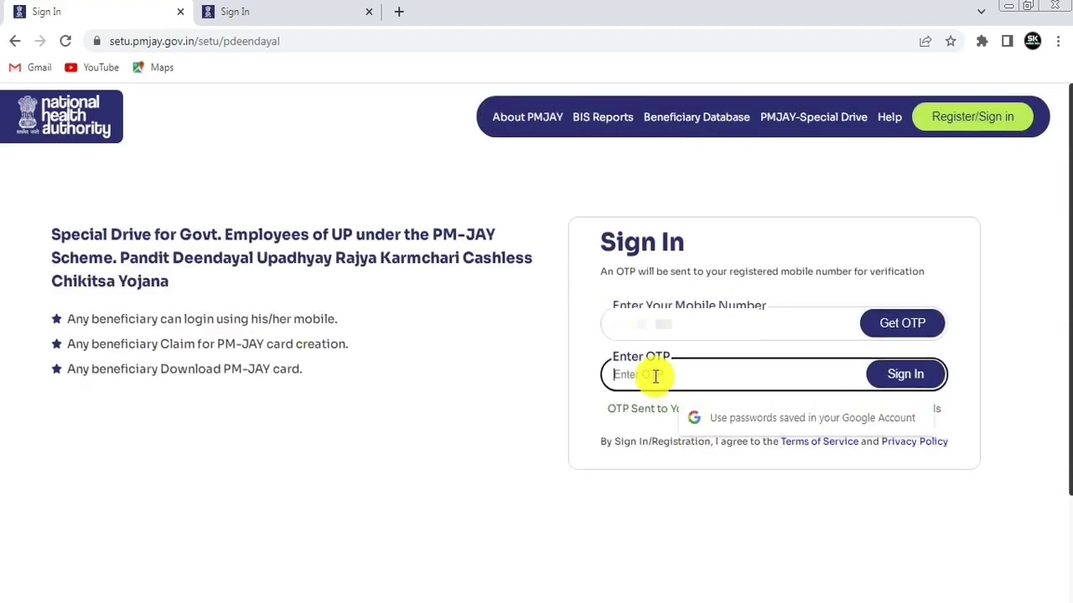
click(906, 374)
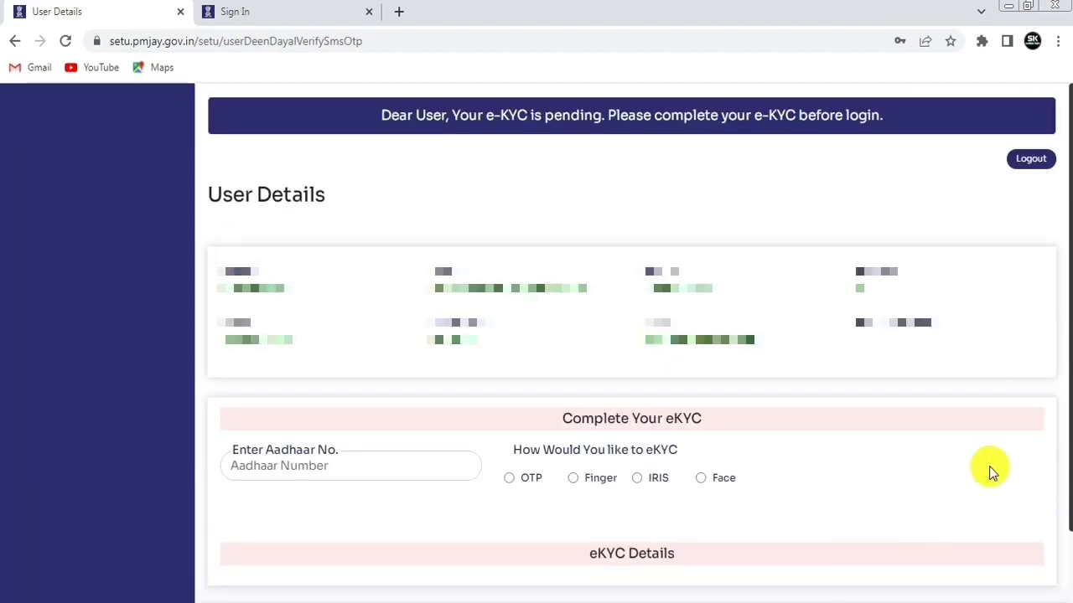
Step: Enter the Aadhaar number and verify the eKYC with the OTP method
click(335, 461)
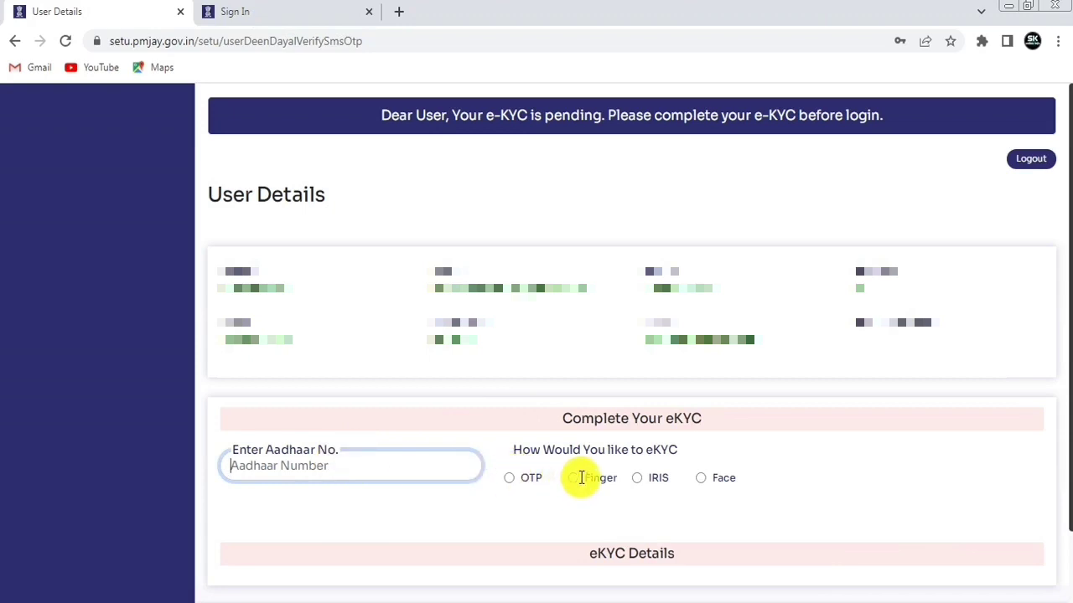
click(509, 477)
click(532, 510)
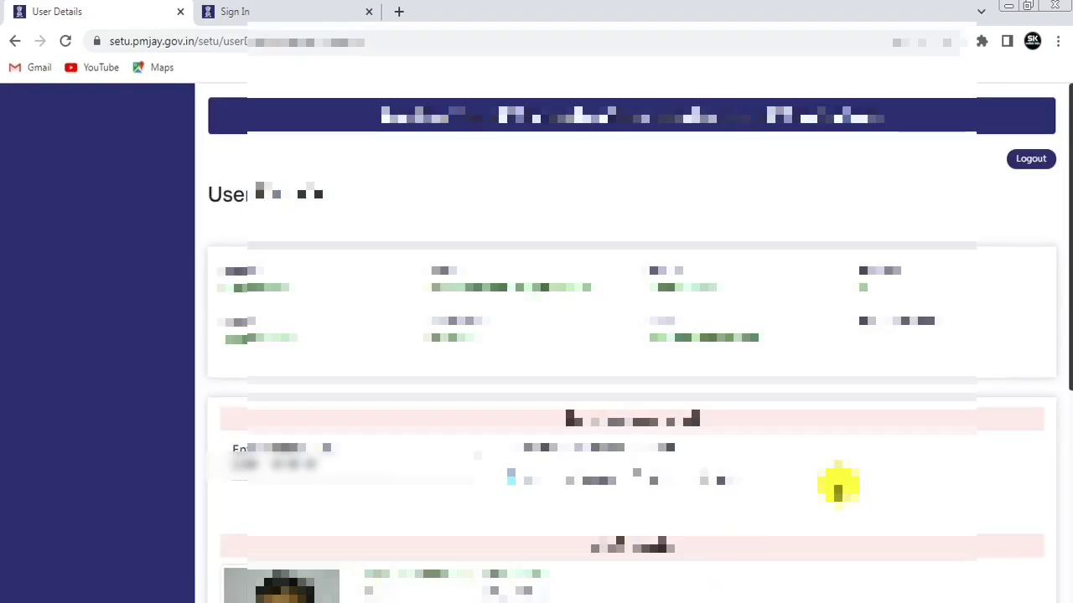
Step: Enter the displayed captcha below the eKYC details and submit the eKYC
scroll(838, 485, down, 4)
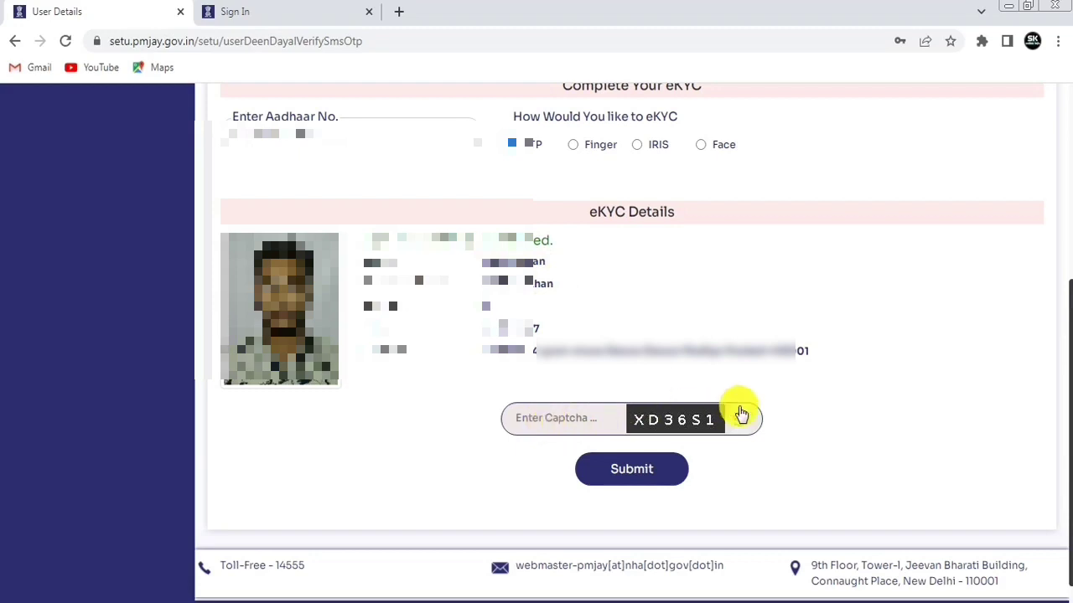
click(636, 474)
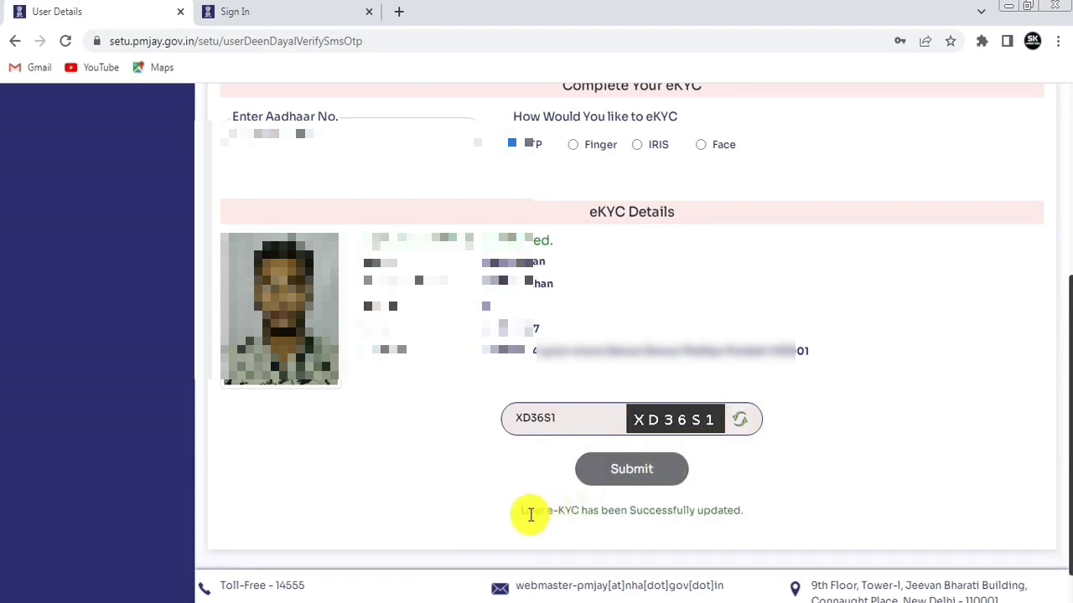
drag(522, 514, 641, 531)
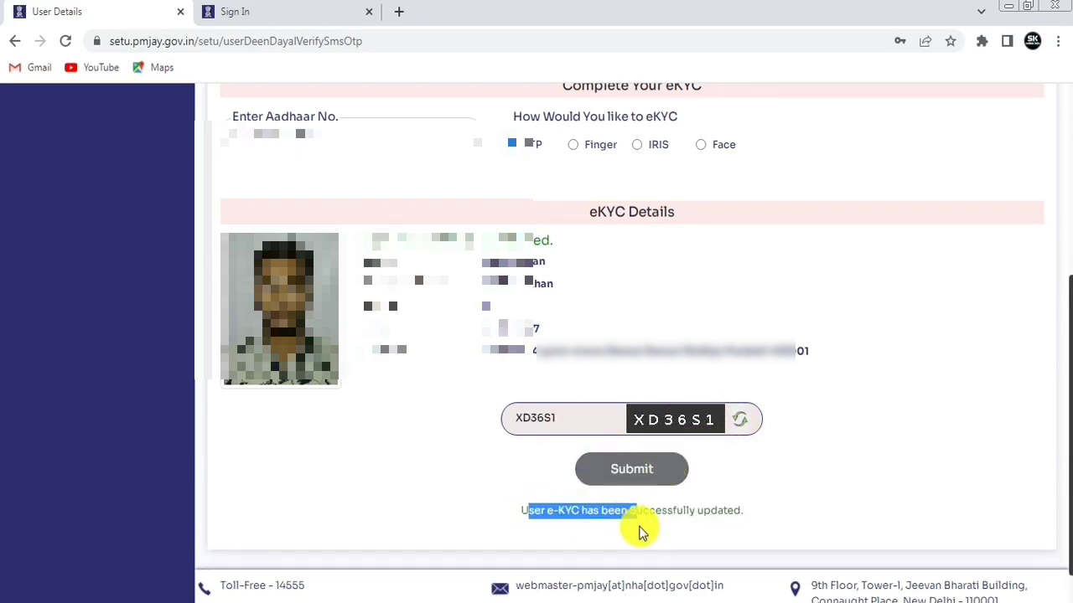
click(827, 450)
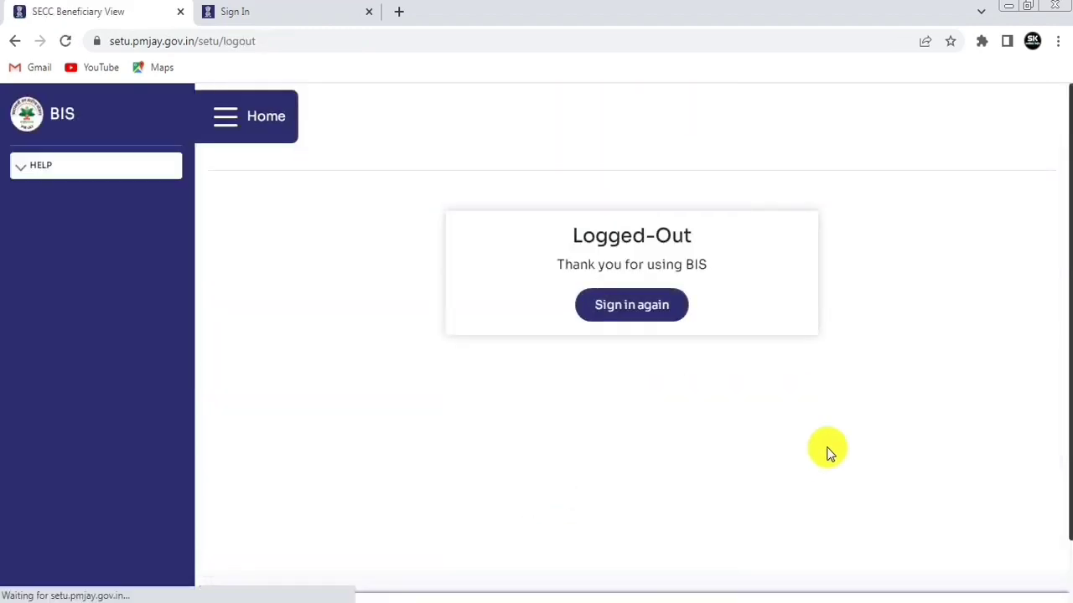
Step: Sign in again with the mobile number and its OTP, and view the account's profile details
click(656, 308)
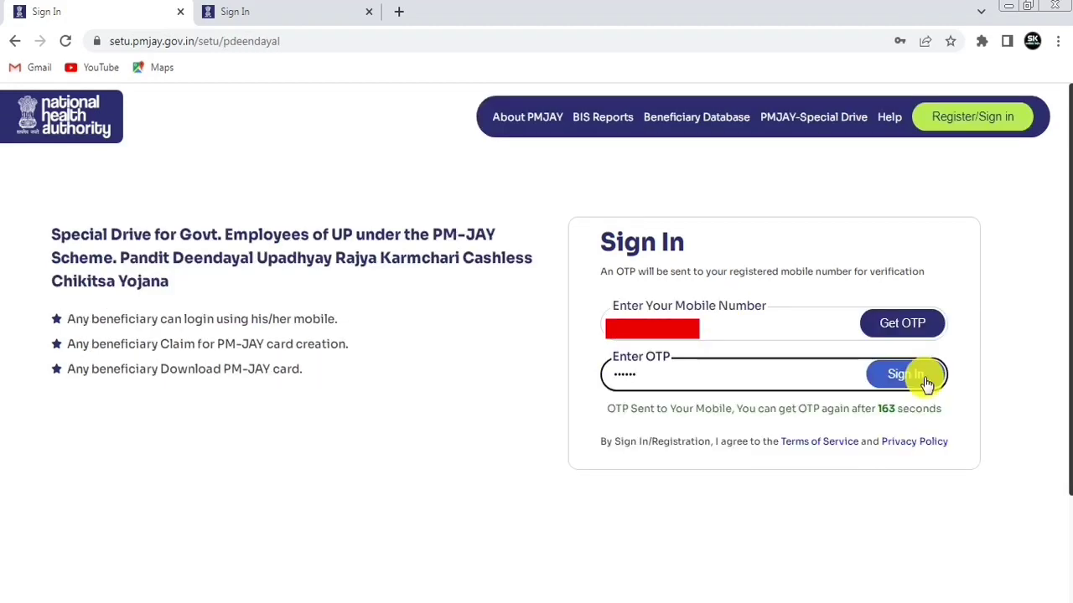
click(905, 375)
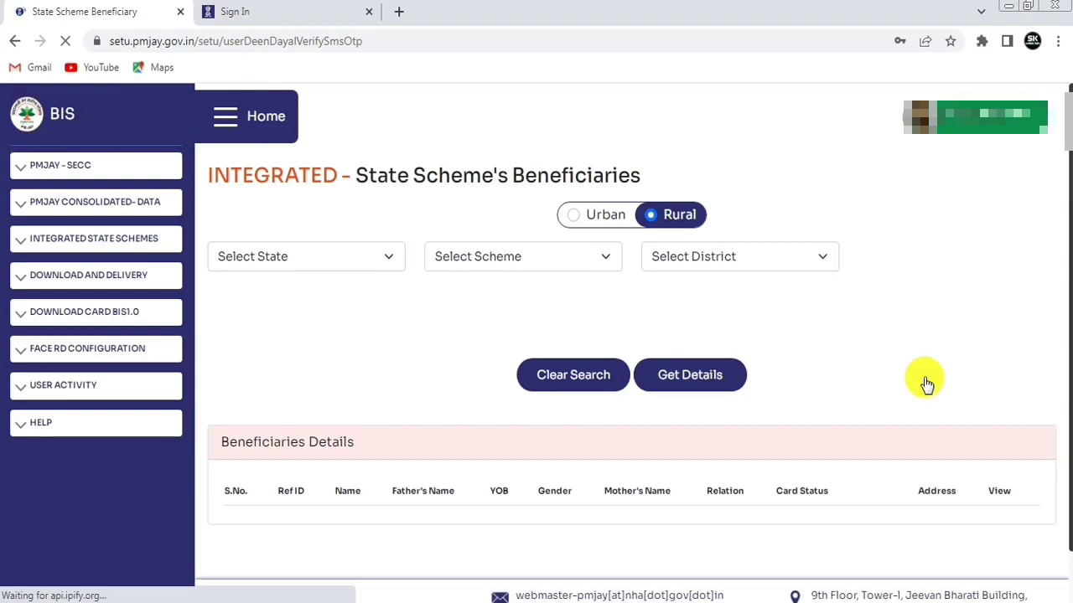
click(1025, 122)
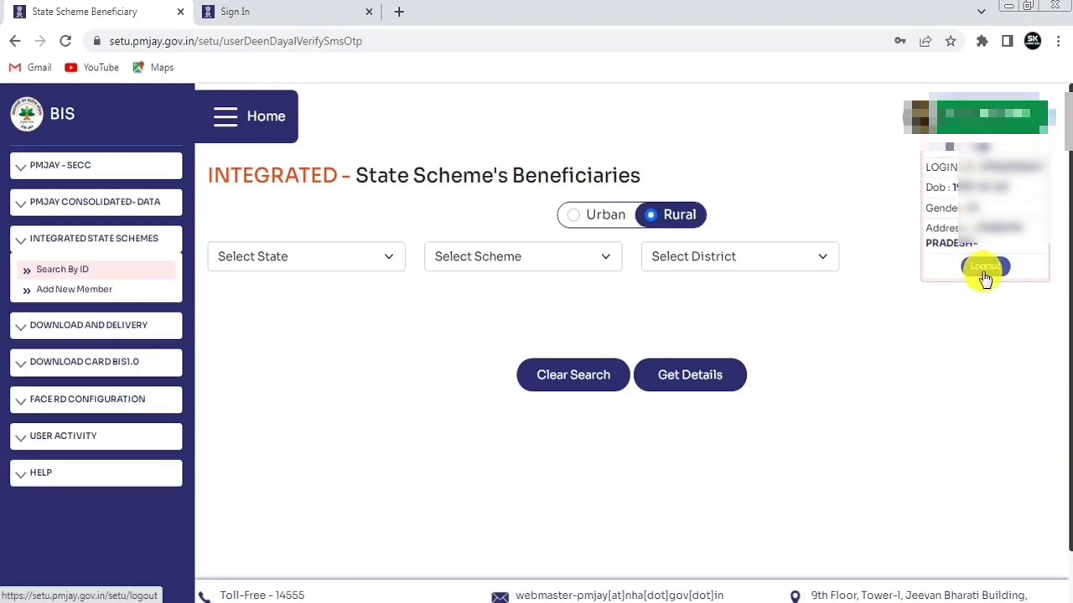
click(1010, 110)
Step: Search PMJAY-SECC beneficiaries by village/town, using Urban, MADHYA PRADESH, DEWAS, Satwas (NP) and 0013
click(125, 172)
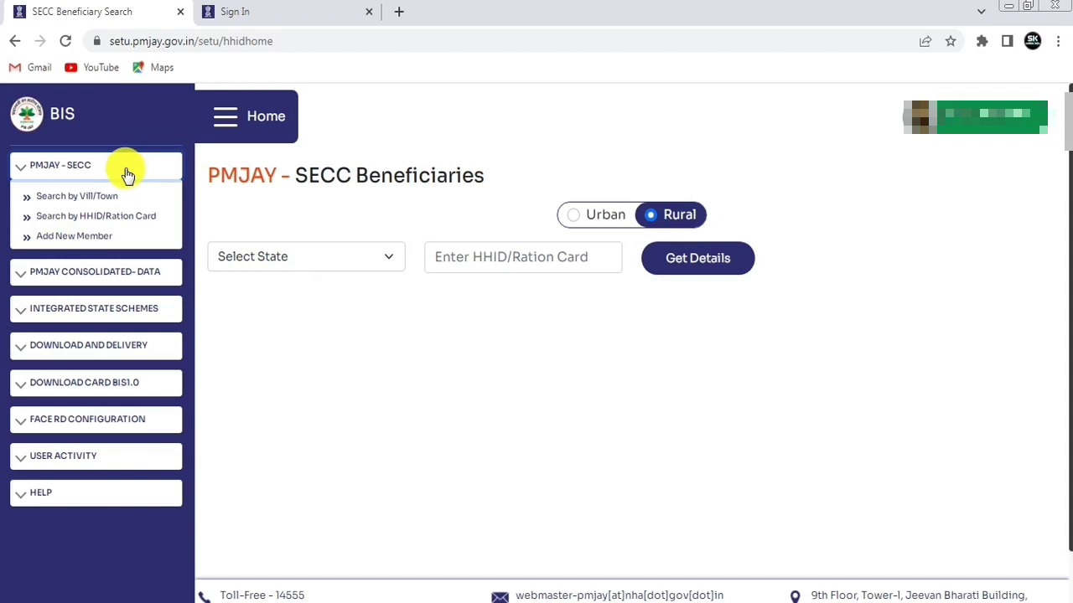
click(75, 206)
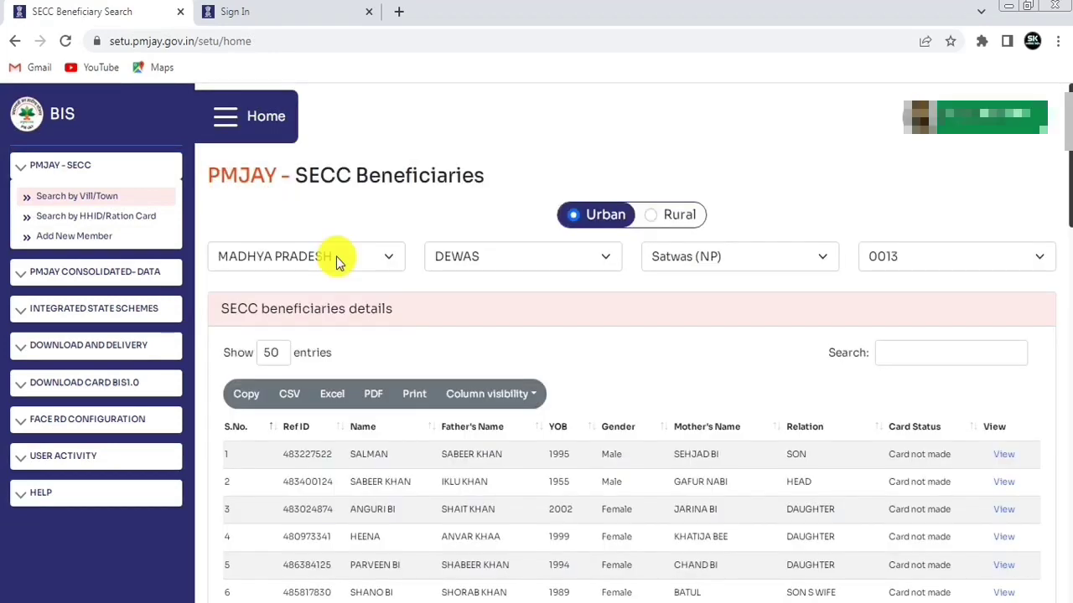
click(337, 257)
key(Down)
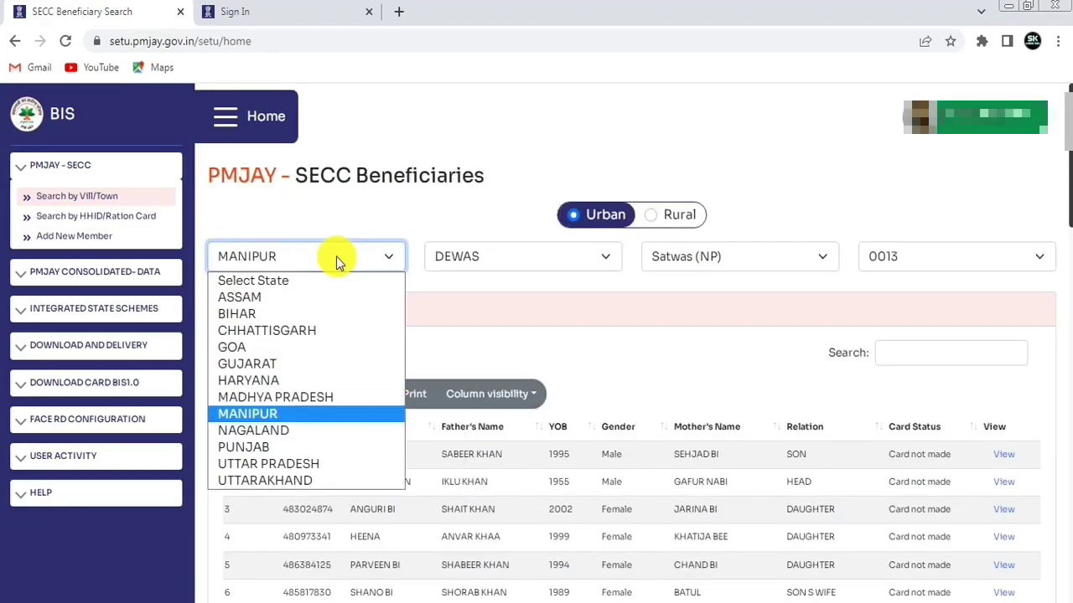
key(Up)
click(338, 256)
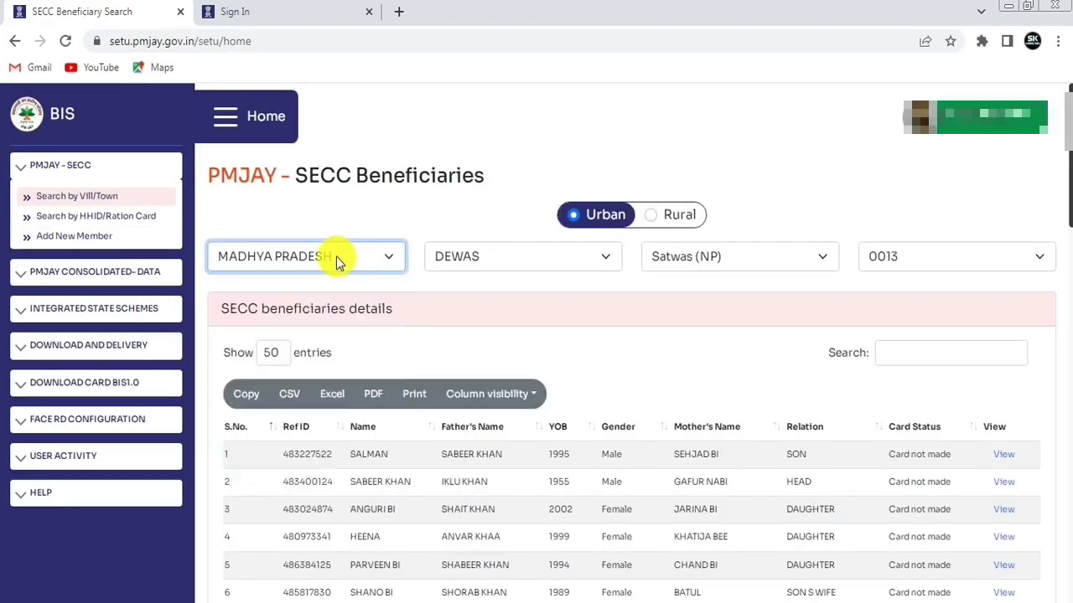
click(492, 257)
click(493, 256)
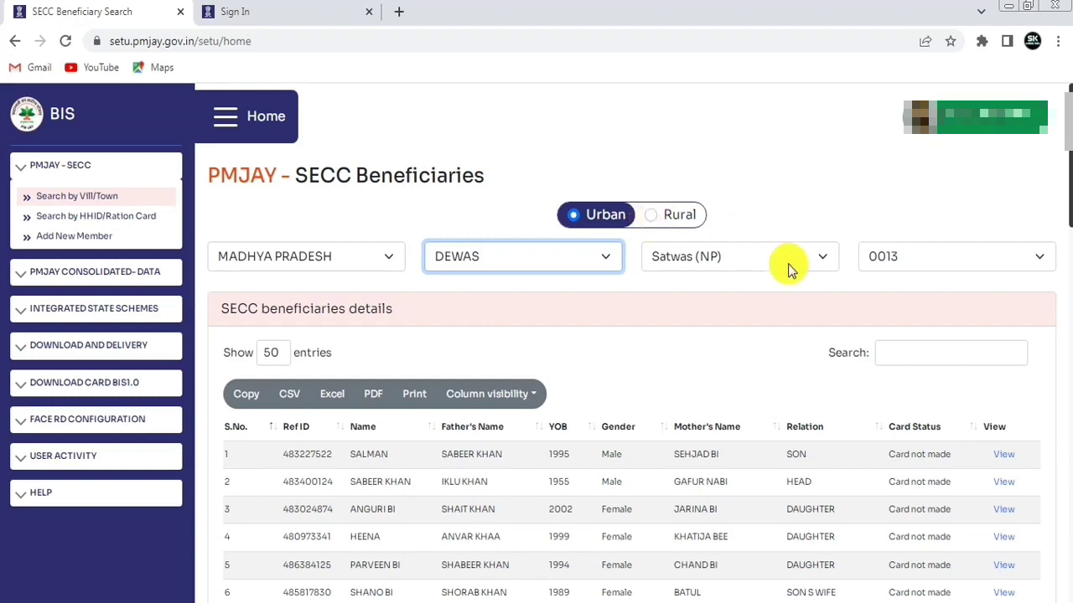
click(904, 314)
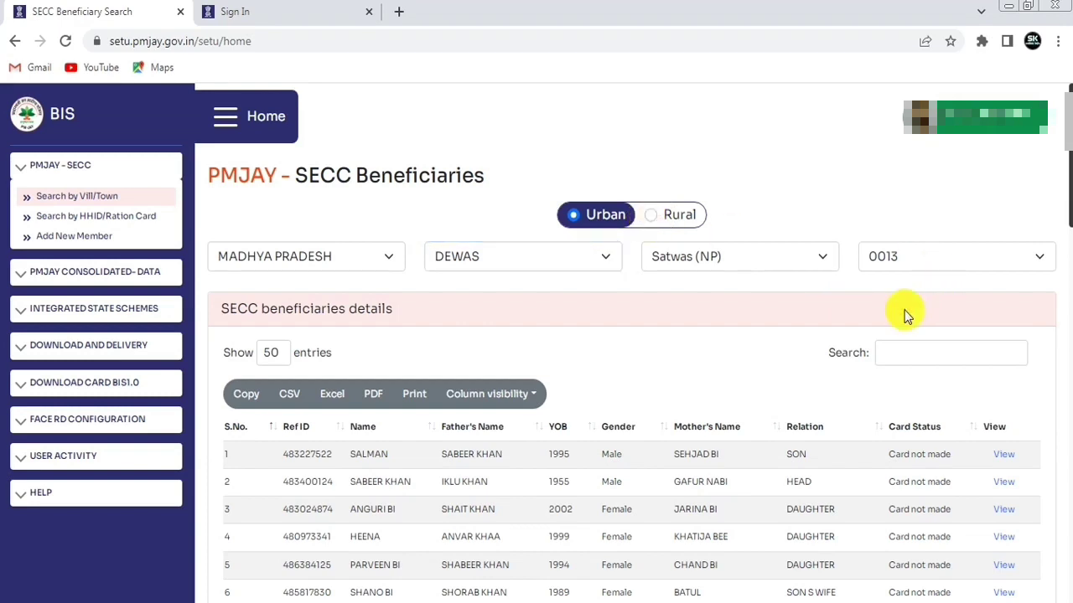
Step: Open the beneficiary record in row 48 of the SECC list and choose Ration as the identification option for linking Aadhaar
scroll(731, 359, down, 12)
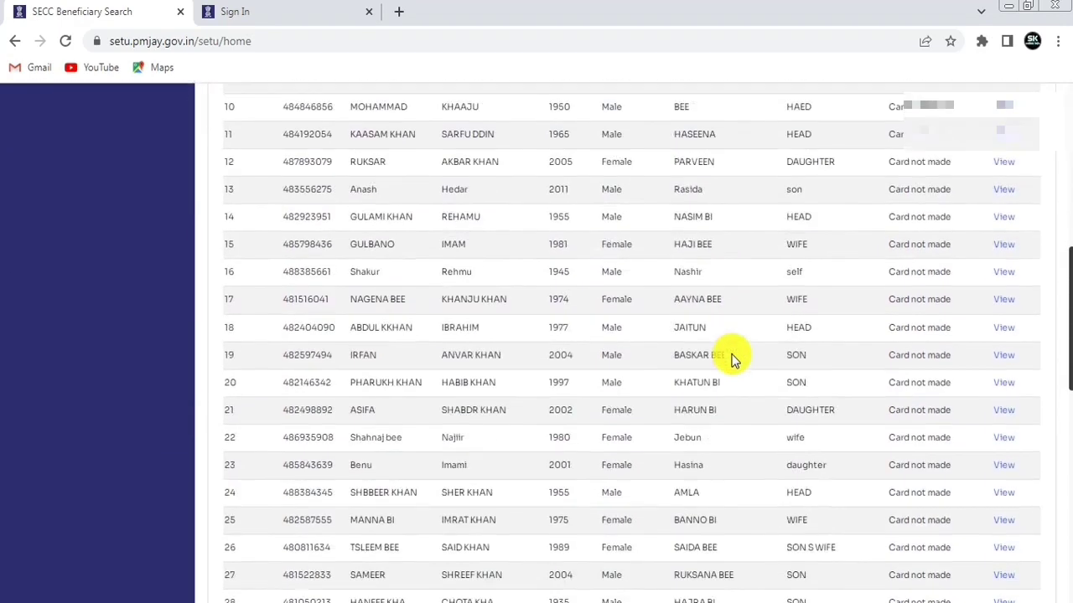
scroll(732, 358, down, 4)
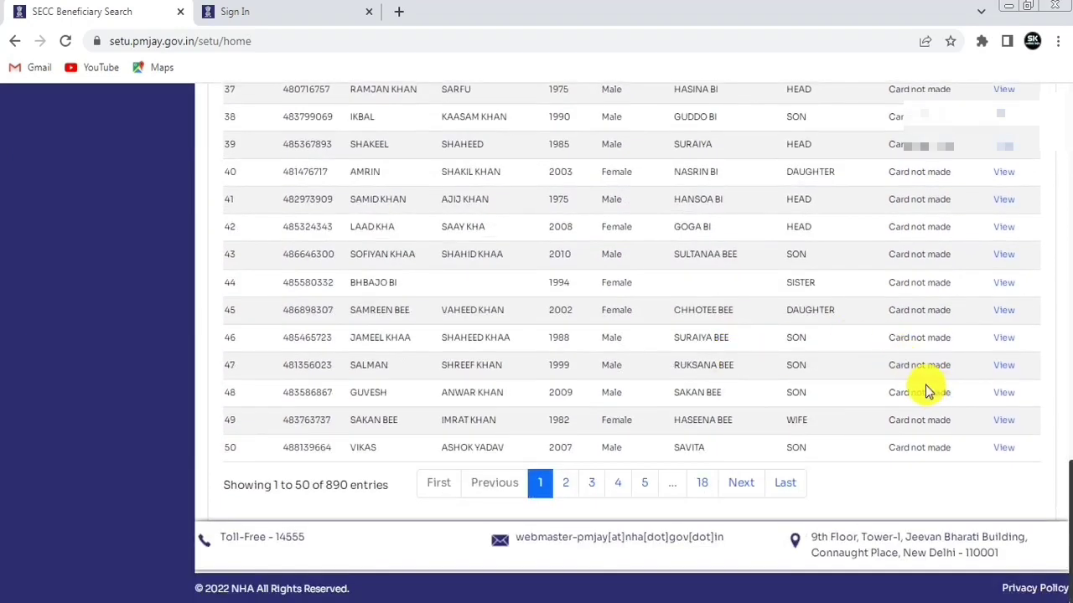
drag(928, 392, 894, 393)
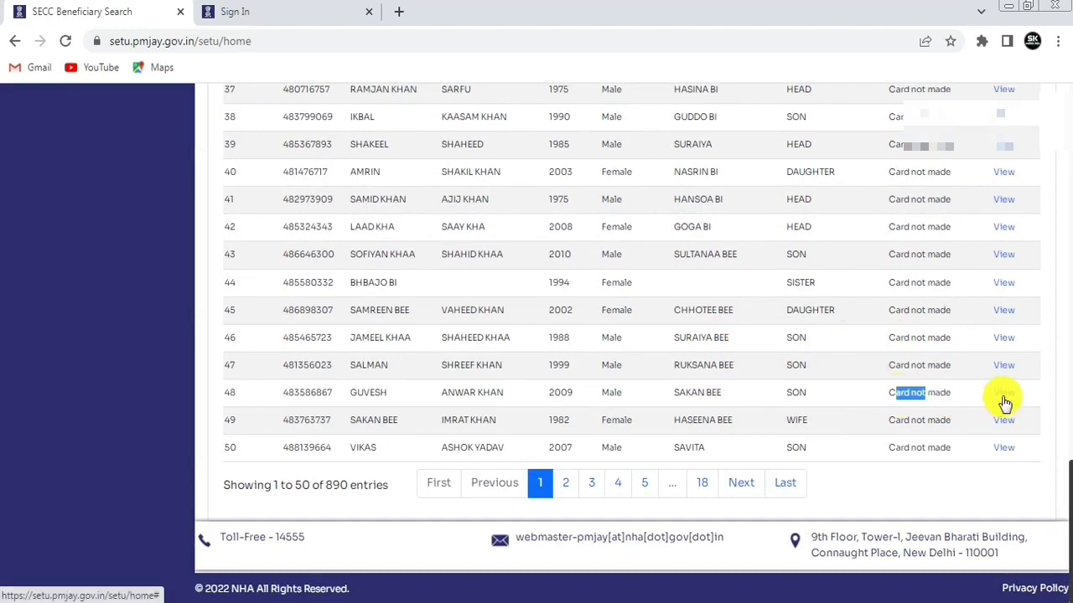
click(1004, 394)
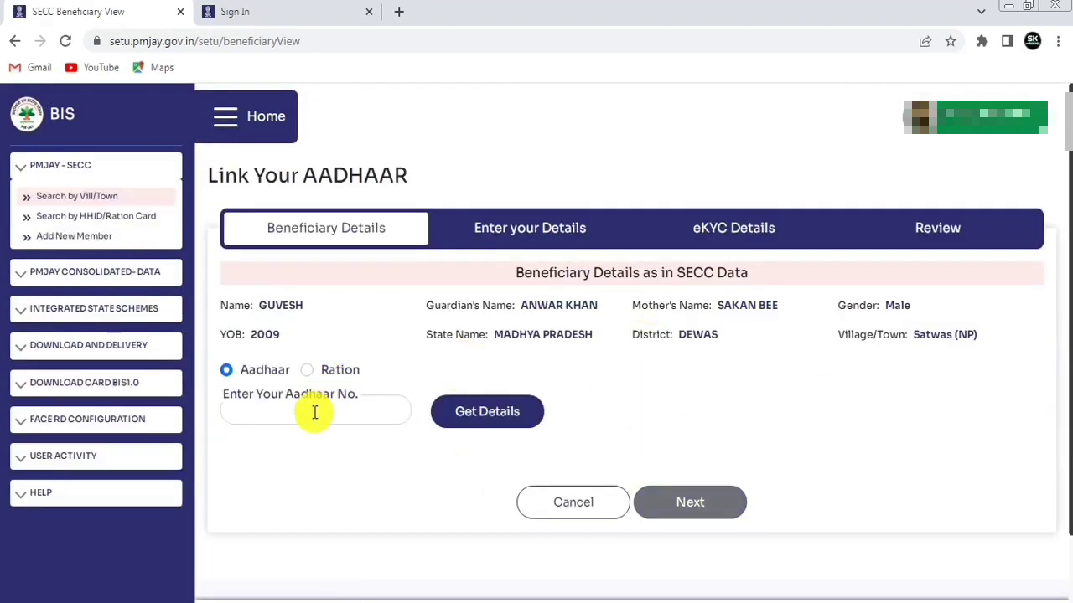
click(307, 371)
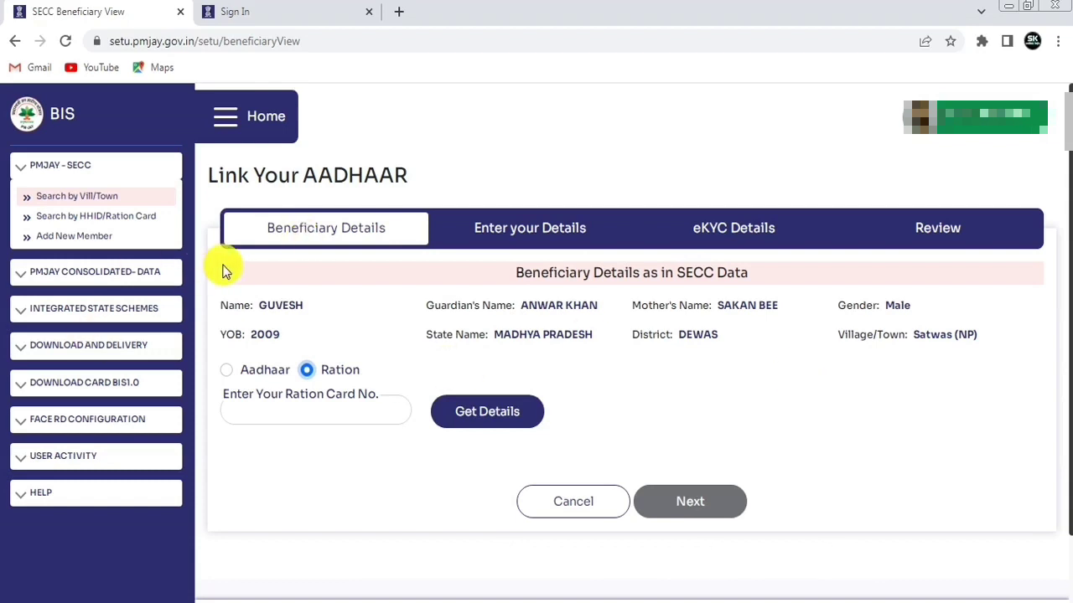
Step: Open the Download Ayushman Card page under BIS1.0, select MADHYA PRADESH as the state and choose the Aadhaar option
click(96, 386)
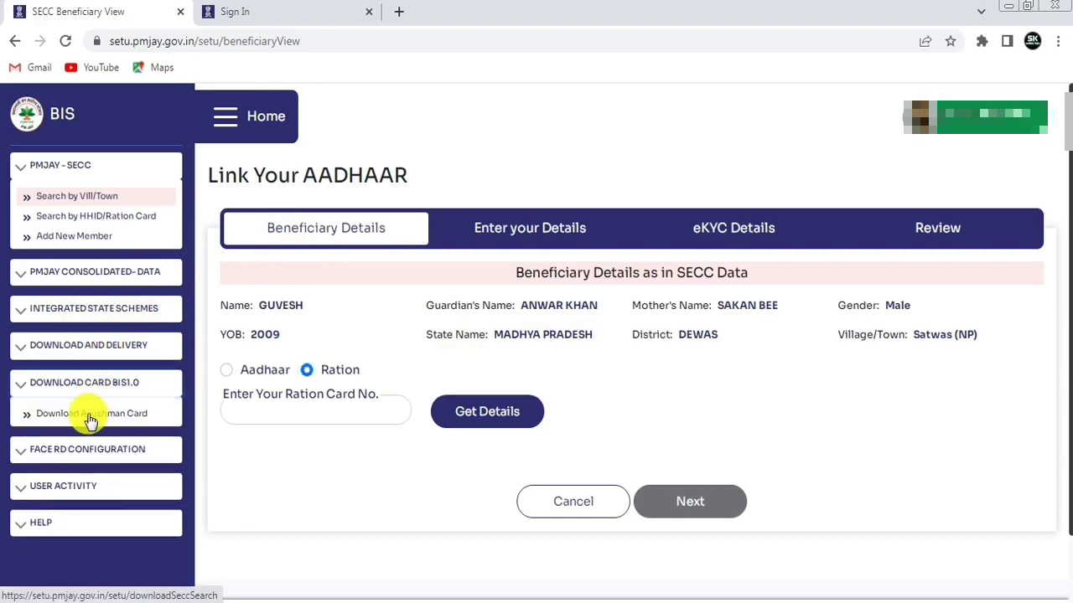
click(88, 414)
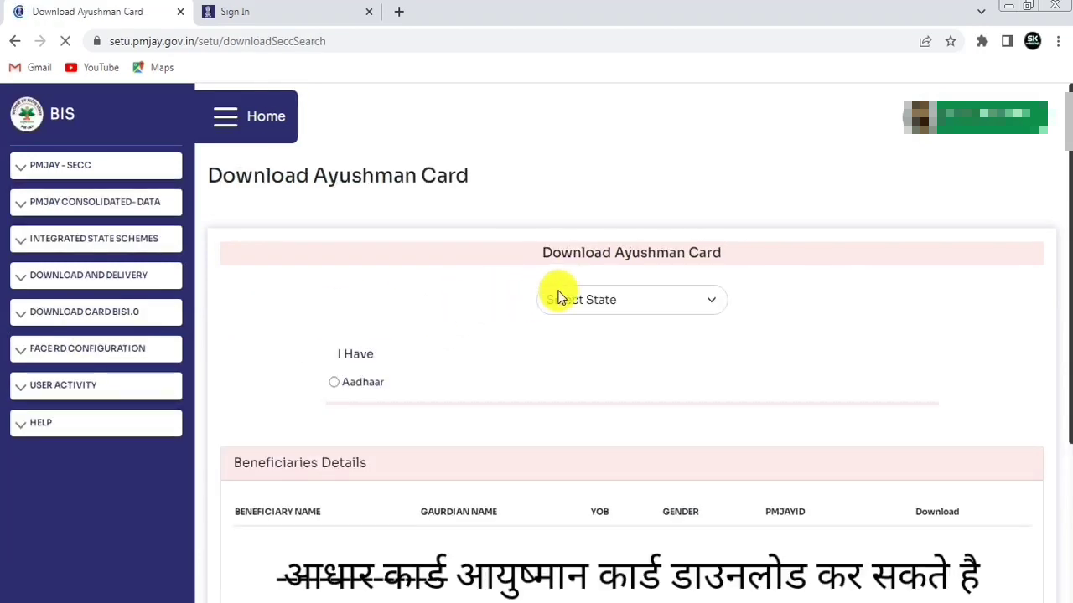
click(565, 299)
key(m)
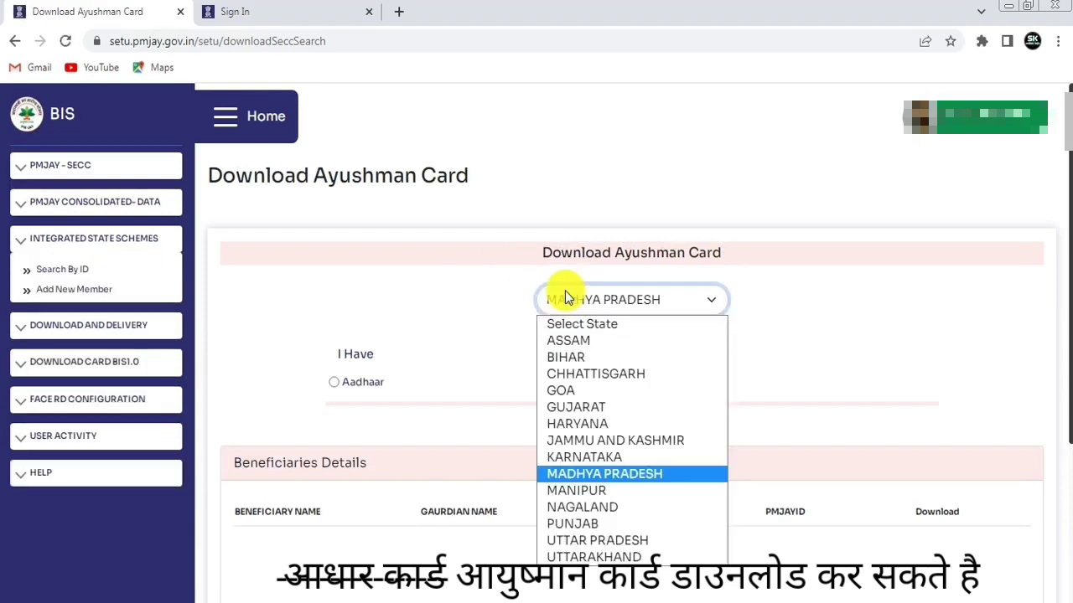
key(Return)
click(333, 383)
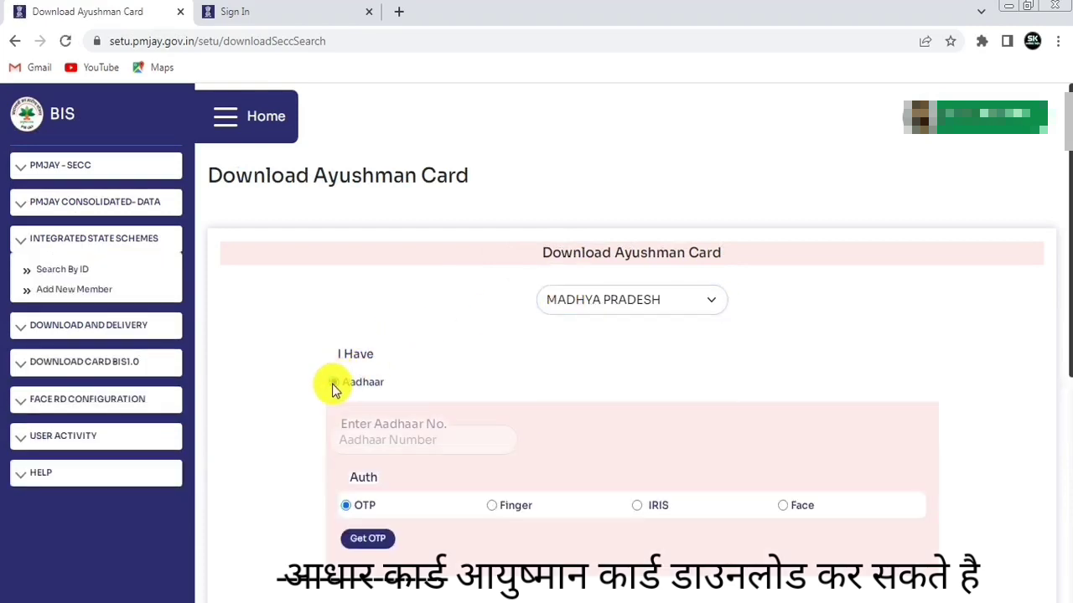
click(409, 438)
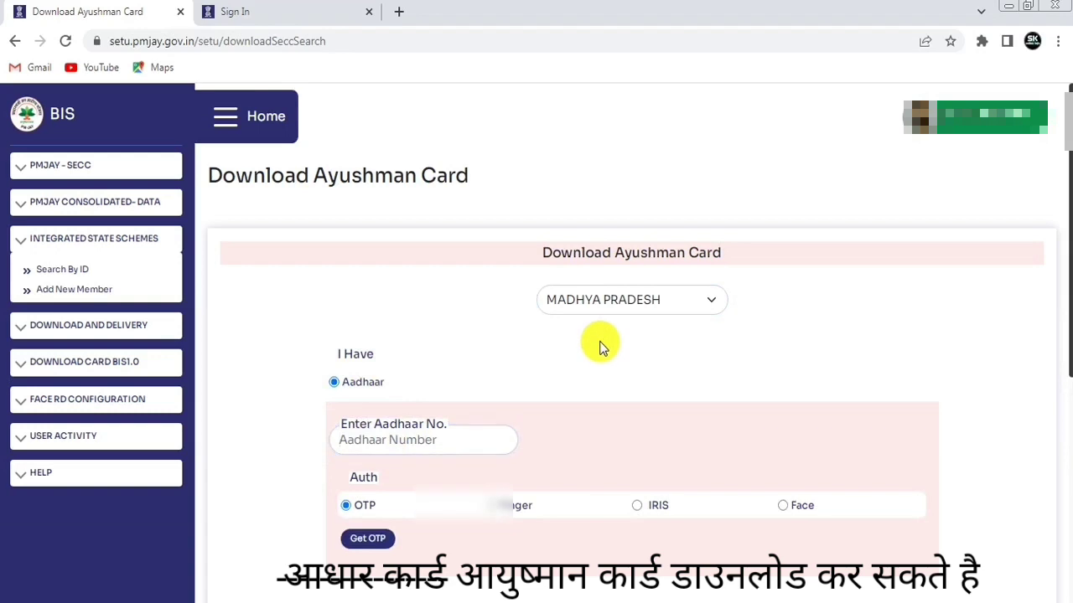
scroll(600, 347, down, 2)
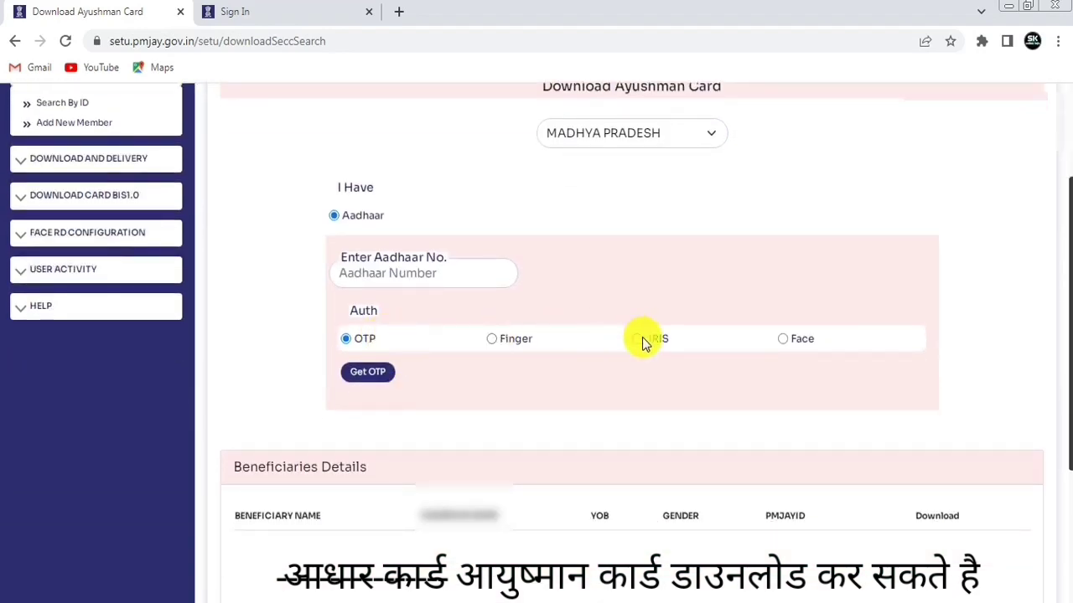
click(747, 402)
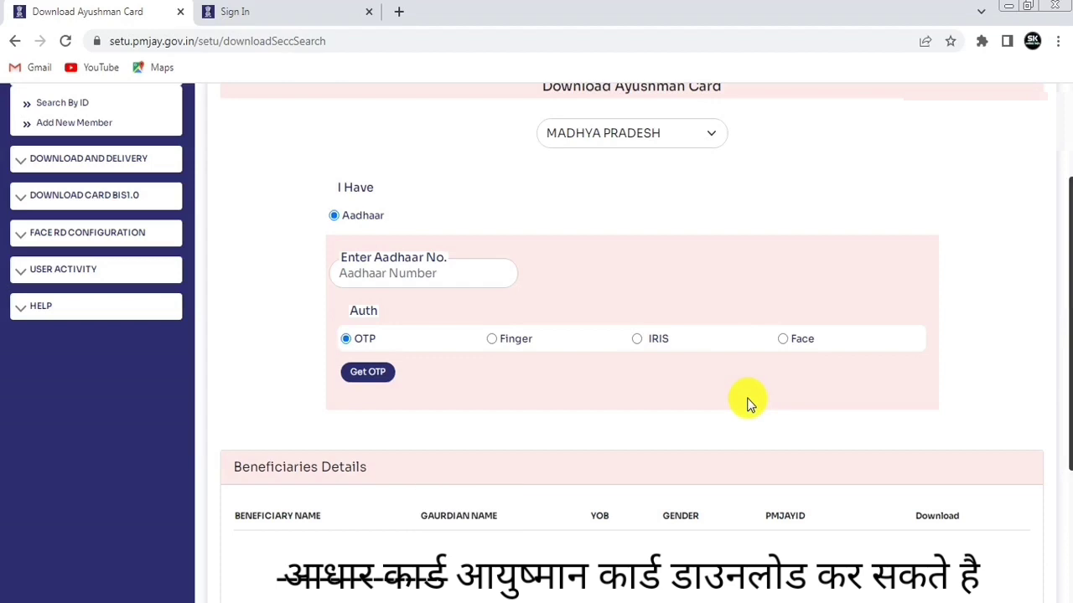
scroll(748, 403, up, 2)
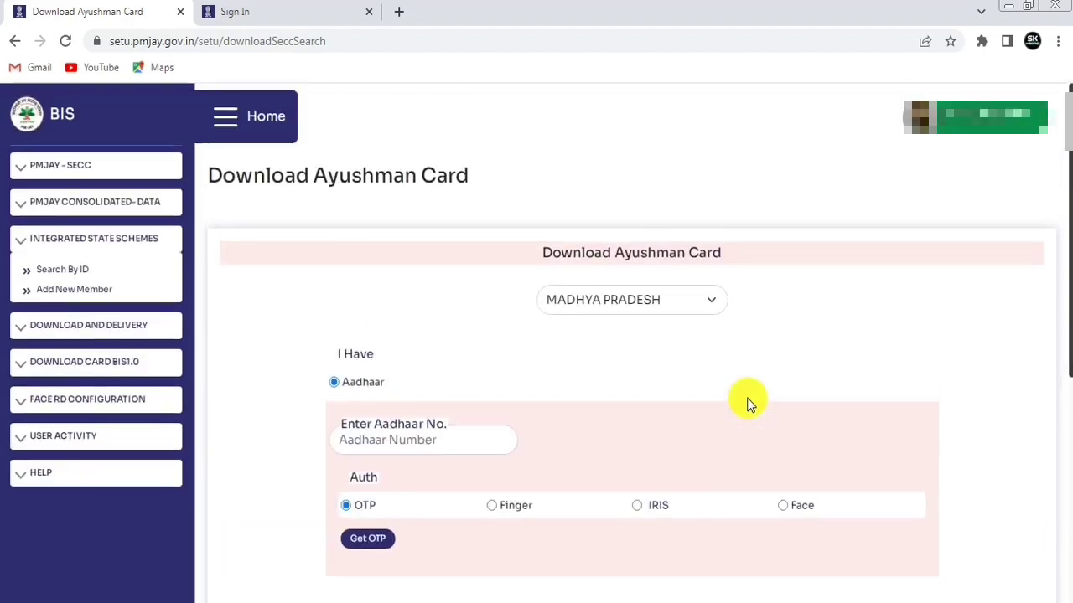